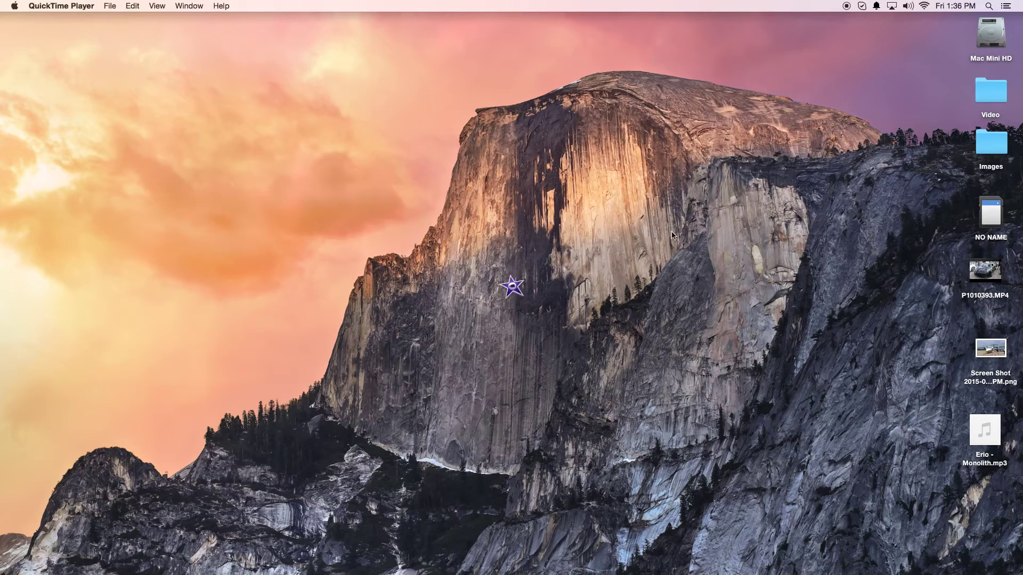
- Launch iMovie from the Dock, opening the 9-6-15 event
{"action": "left_click", "coordinate": [965, 213]}
{"action": "left_click", "coordinate": [987, 212]}
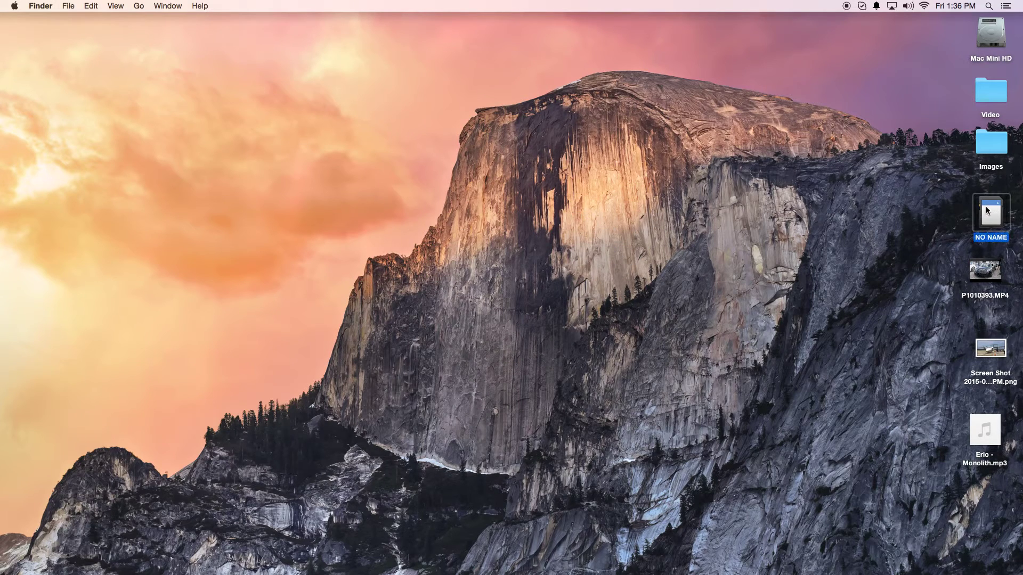
{"action": "mouse_move", "coordinate": [990, 268]}
{"action": "mouse_move", "coordinate": [983, 427]}
{"action": "left_click", "coordinate": [762, 296]}
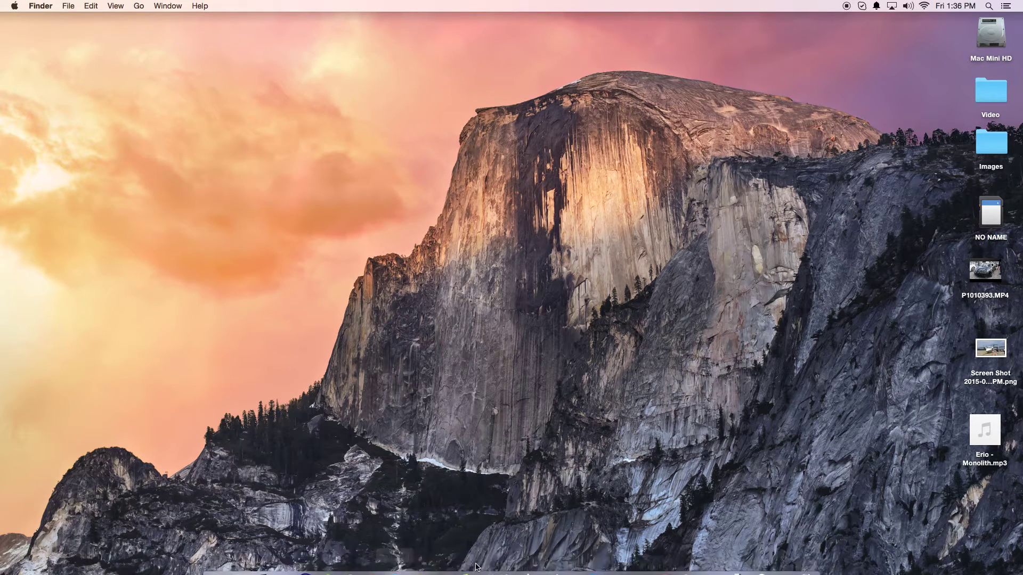
{"action": "mouse_move", "coordinate": [572, 574]}
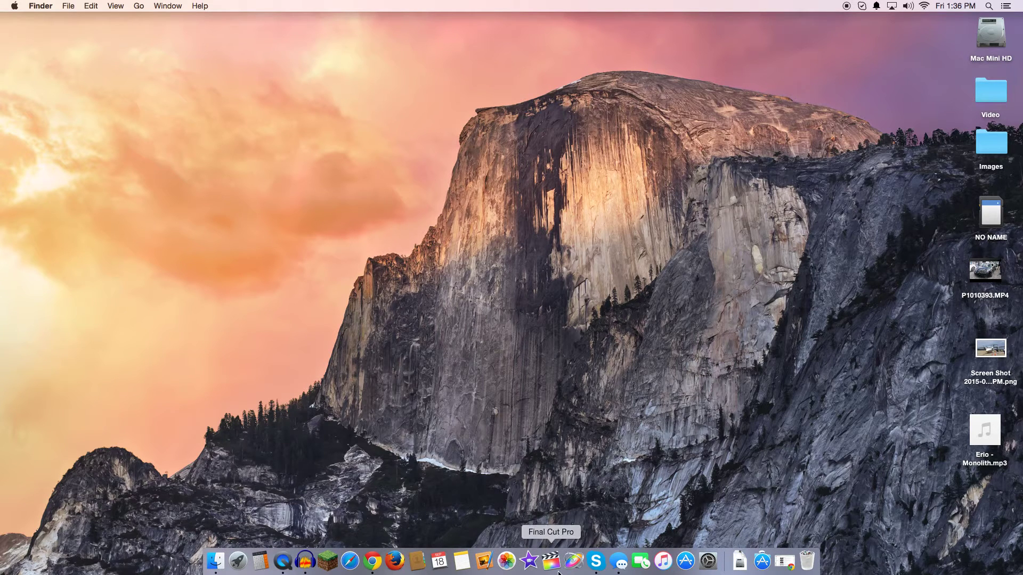
{"action": "left_click", "coordinate": [531, 560]}
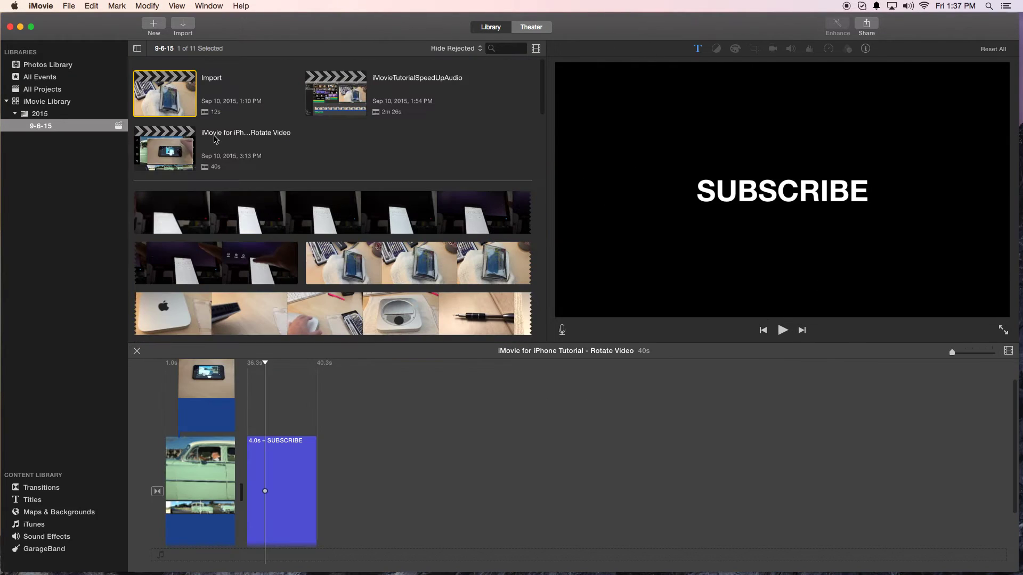
- Create a new No Theme movie project named 'Importing Media'
{"action": "left_click", "coordinate": [154, 26]}
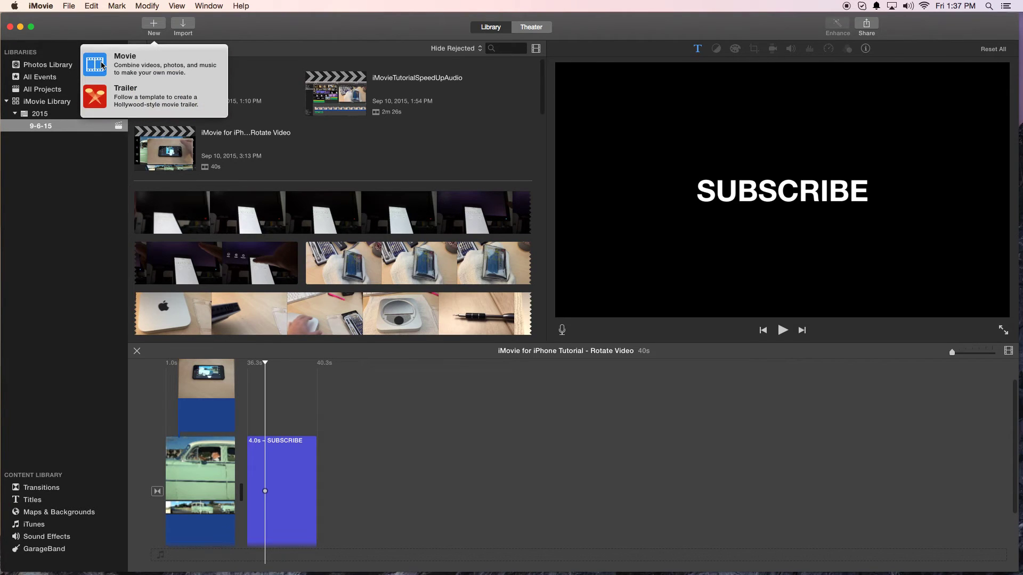
{"action": "left_click", "coordinate": [103, 65]}
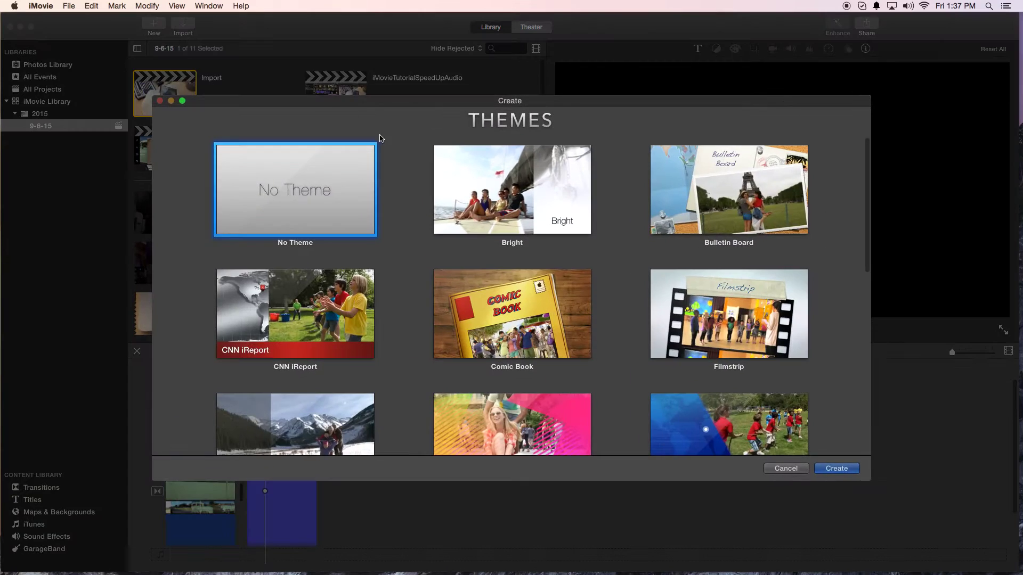
{"action": "double_click", "coordinate": [291, 221]}
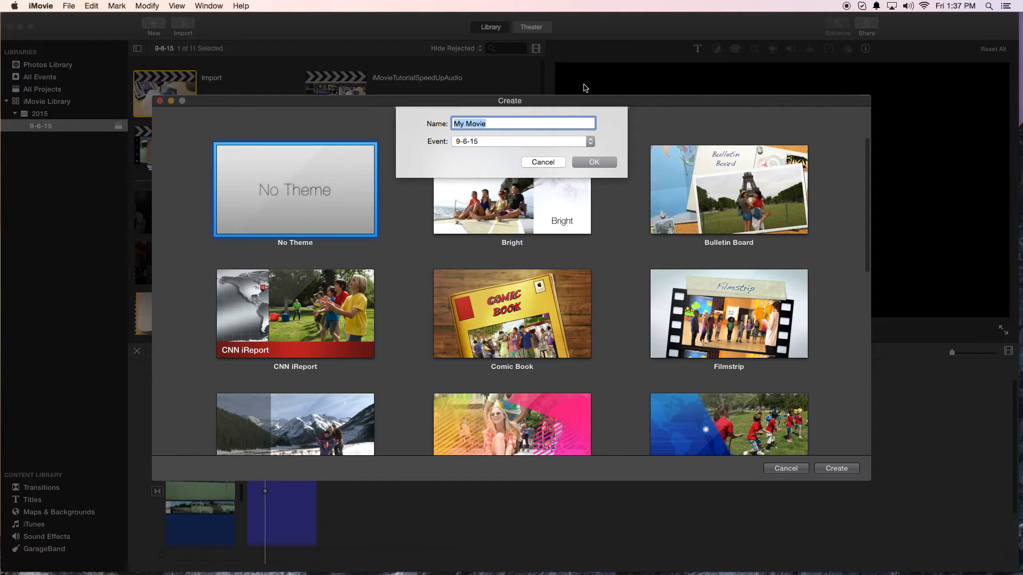
{"action": "type", "text": "Importing Media"}
{"action": "key", "text": "Return"}
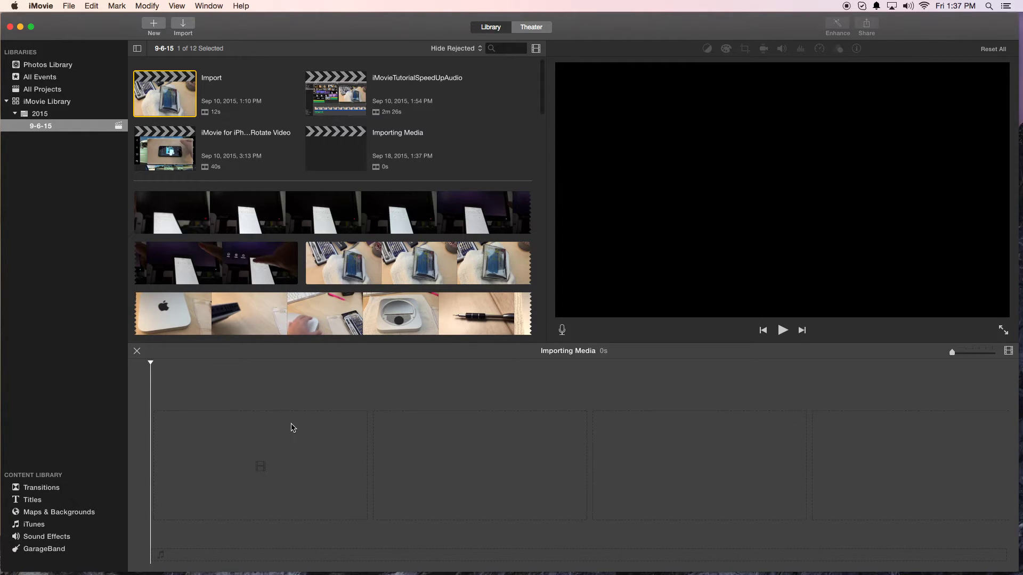
- Import only P1010393.MP4 from the Desktop into the 9-6-15 event via File > Import Media
{"action": "left_click", "coordinate": [68, 5]}
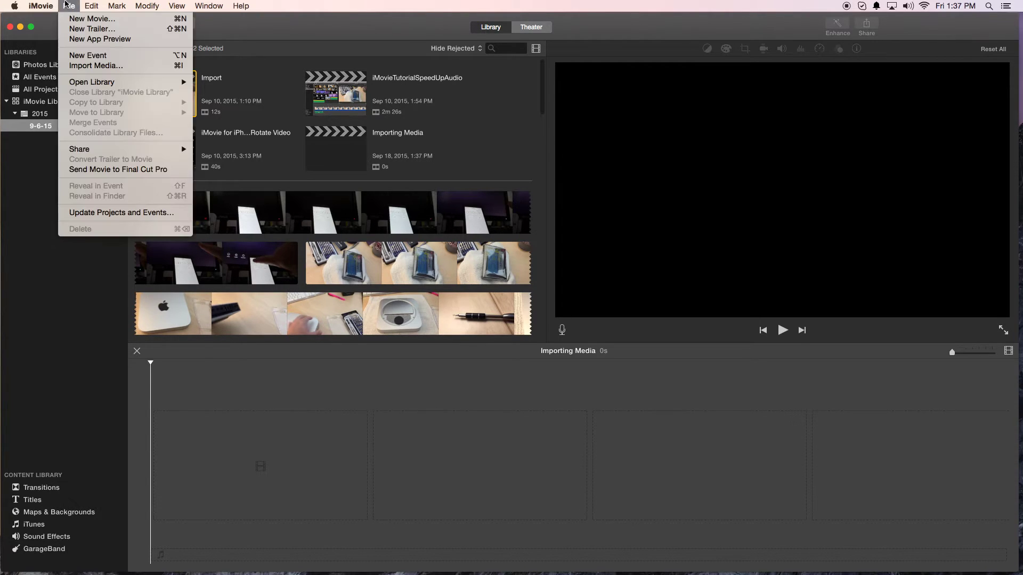
{"action": "left_click", "coordinate": [78, 65]}
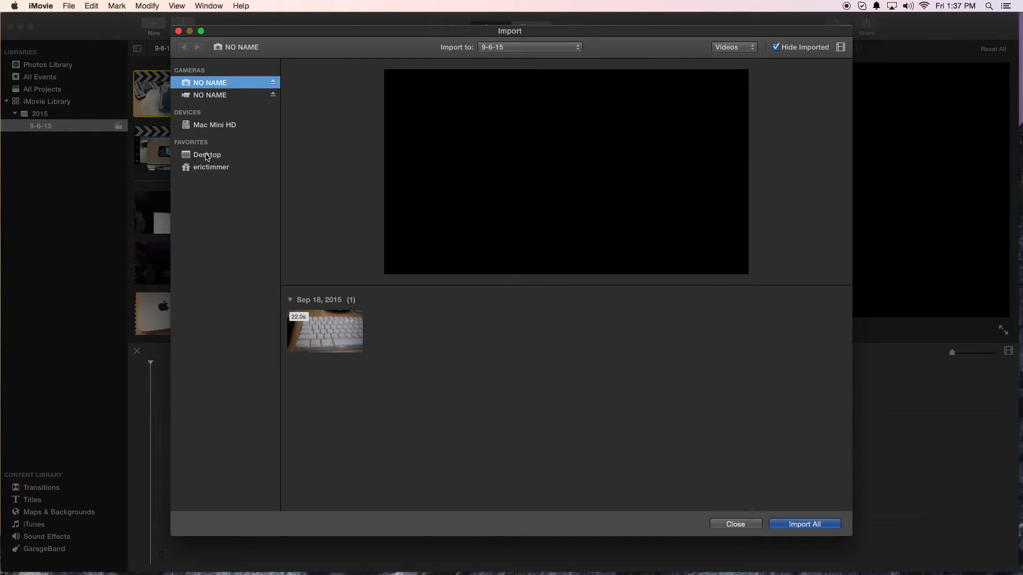
{"action": "left_click", "coordinate": [226, 96]}
{"action": "left_click", "coordinate": [224, 96]}
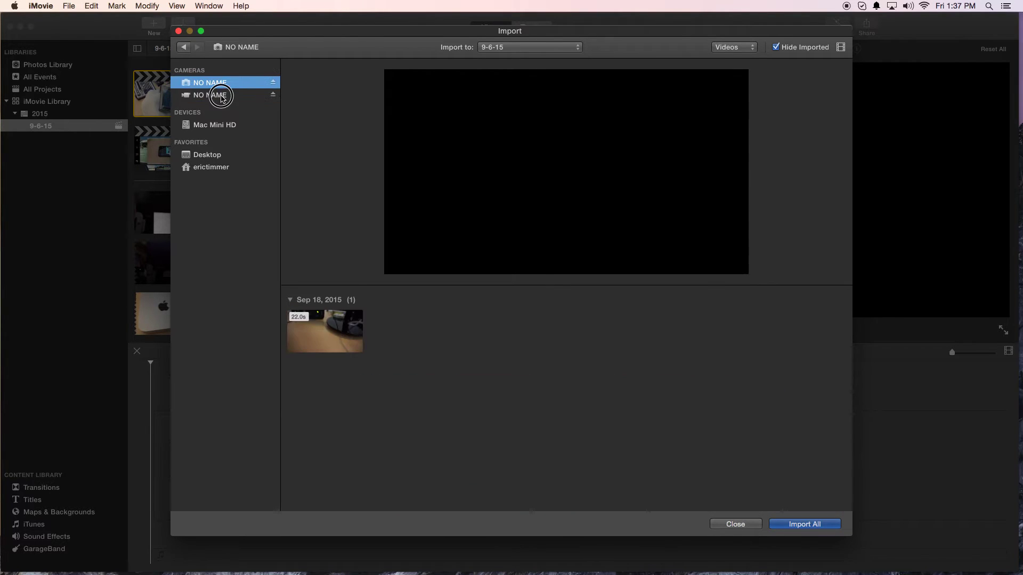
{"action": "left_click", "coordinate": [205, 156]}
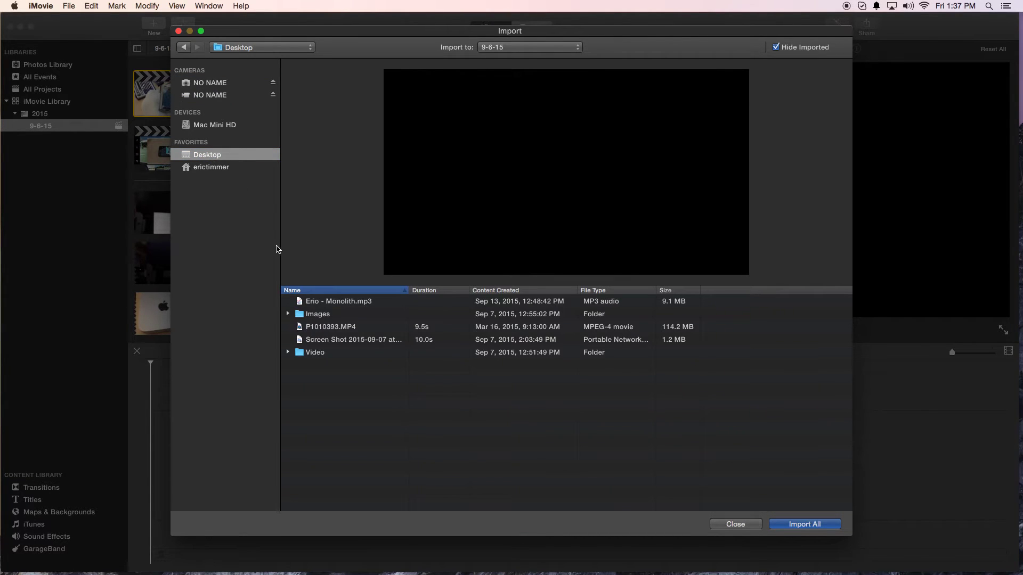
{"action": "left_click", "coordinate": [327, 328]}
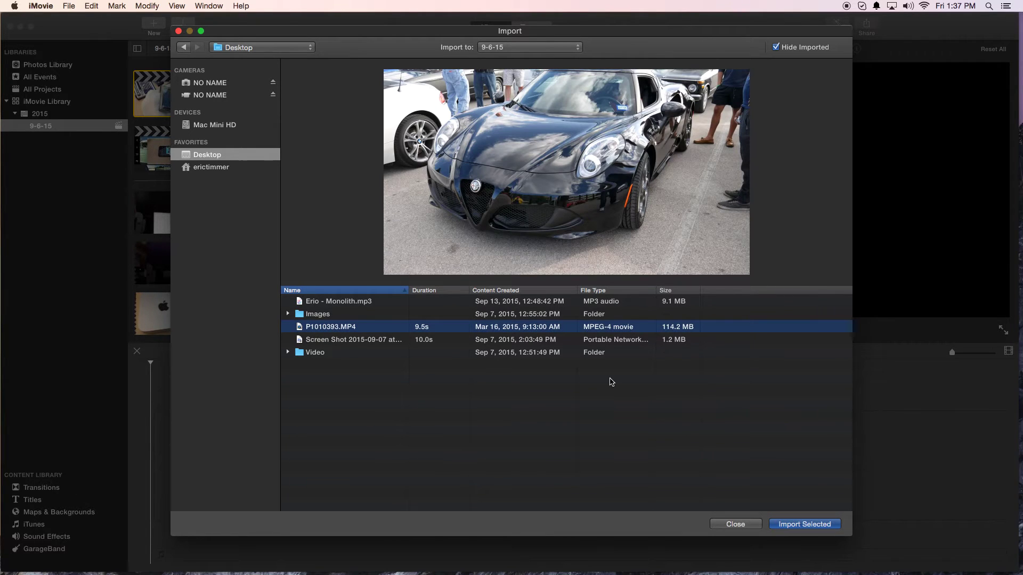
{"action": "left_click", "coordinate": [787, 527]}
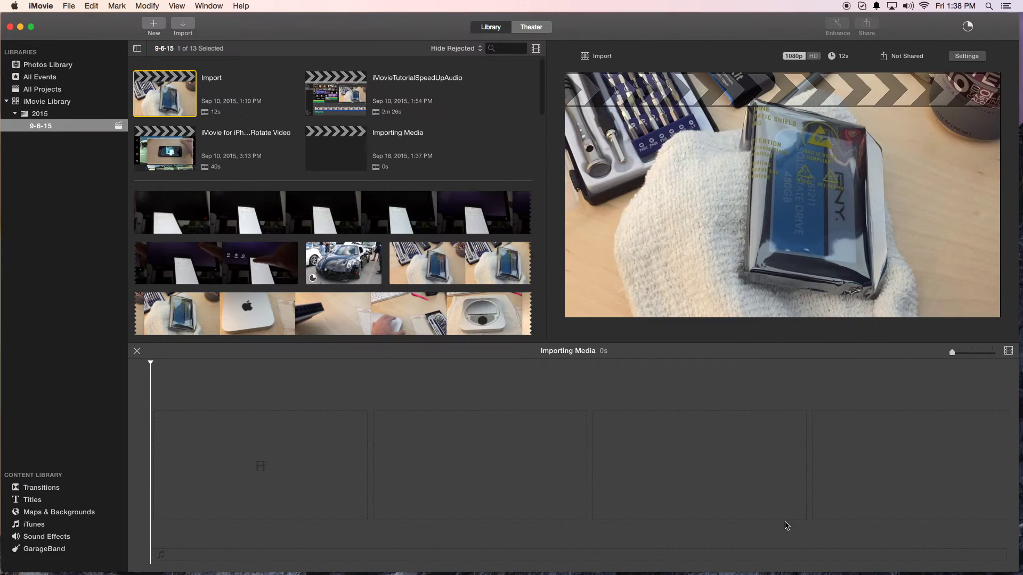
{"action": "scroll", "coordinate": [399, 211], "scroll_direction": "down", "scroll_amount": 3}
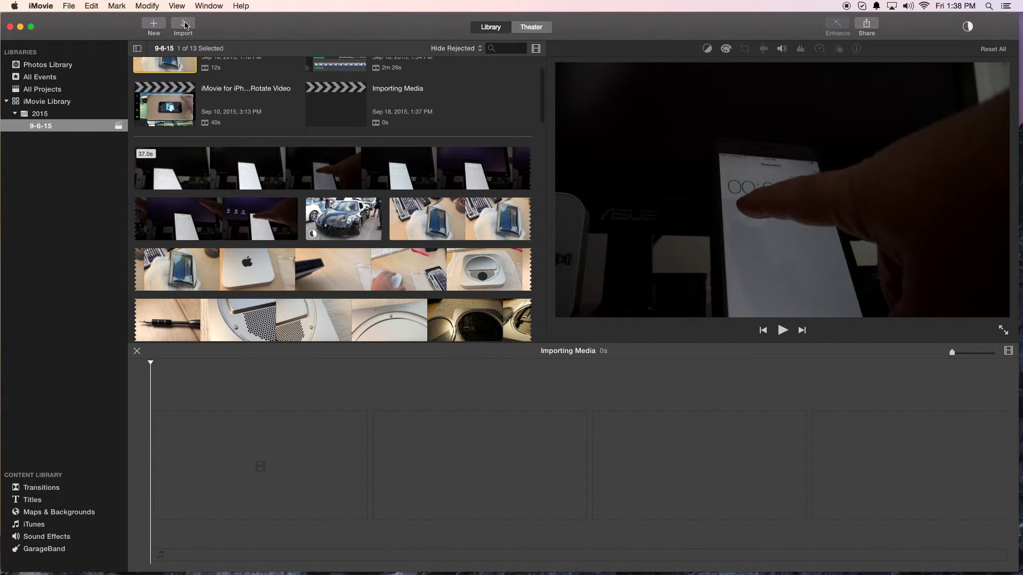
- Import just the 2.3m Aug 29 clip from the second NO NAME camera
{"action": "left_click", "coordinate": [185, 25]}
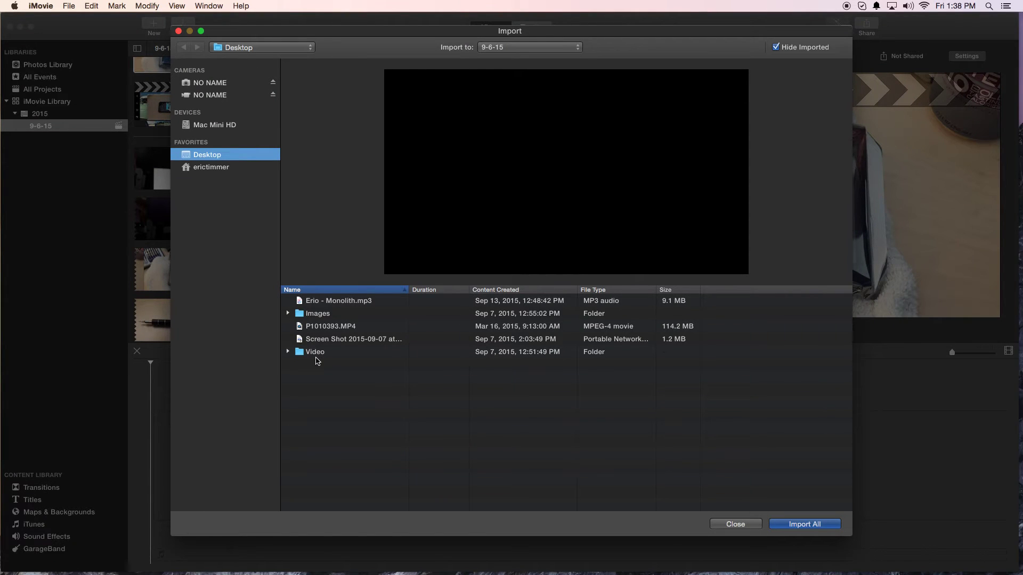
{"action": "left_click", "coordinate": [213, 97]}
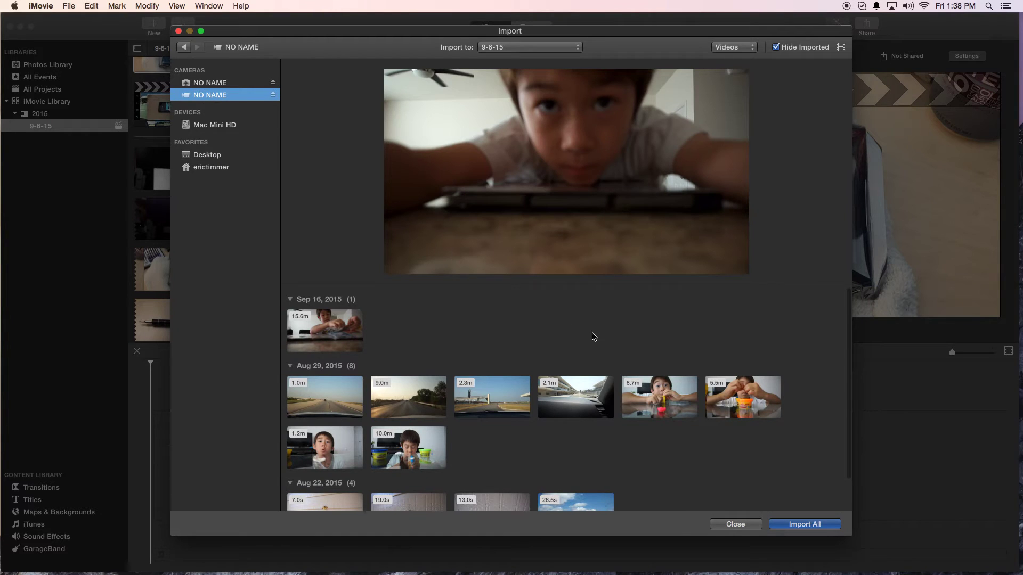
{"action": "left_click", "coordinate": [473, 407]}
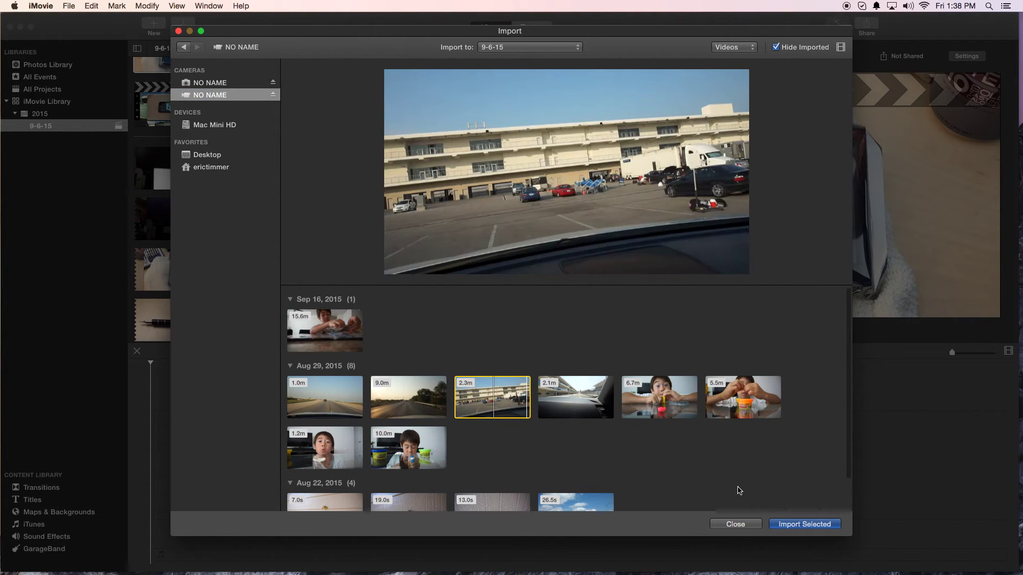
{"action": "left_click", "coordinate": [804, 524]}
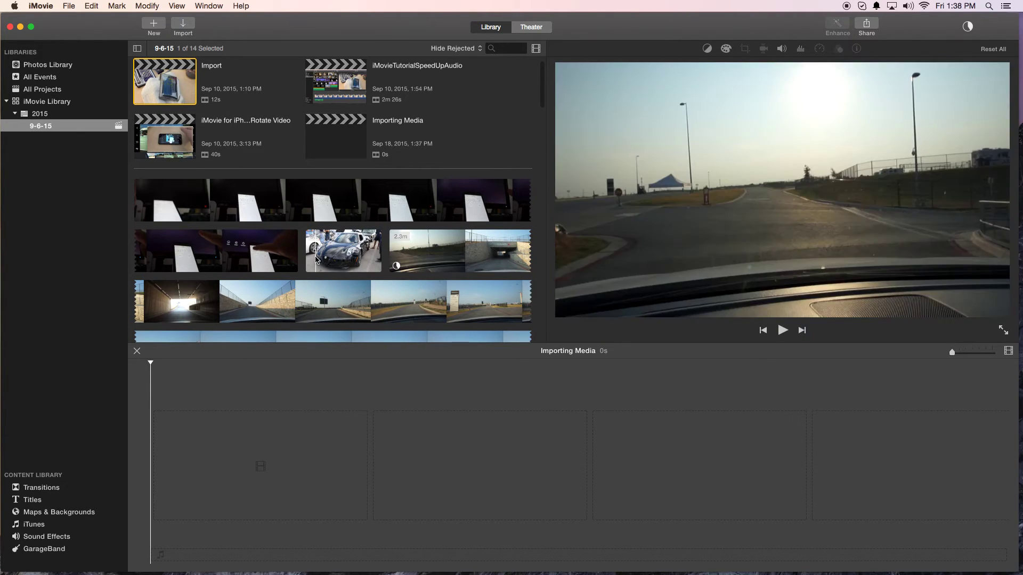
- Import all clips from the first NO NAME camera, including the 22-second Sep 18 keyboard clip
{"action": "left_click", "coordinate": [181, 28]}
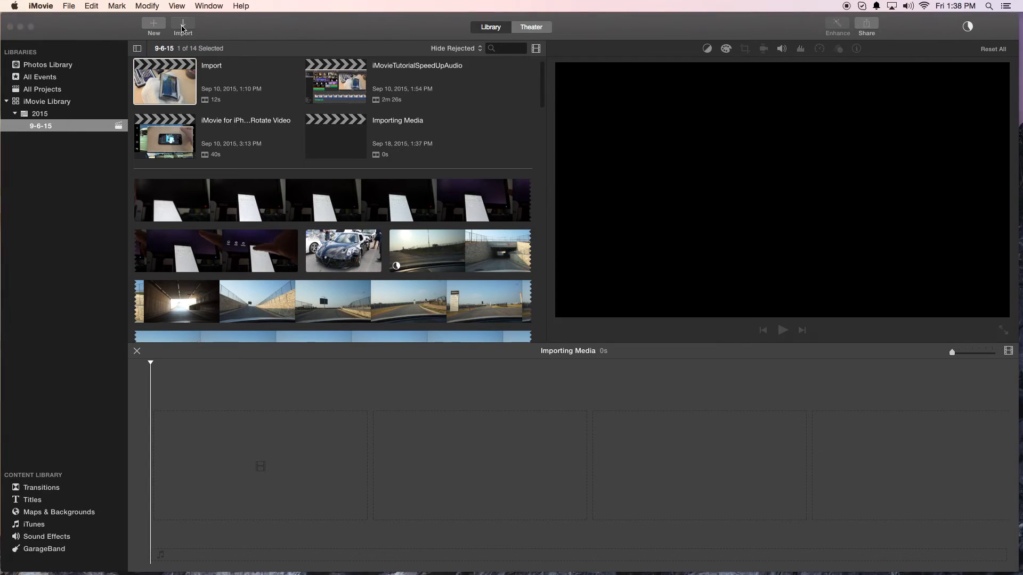
{"action": "left_click", "coordinate": [198, 84]}
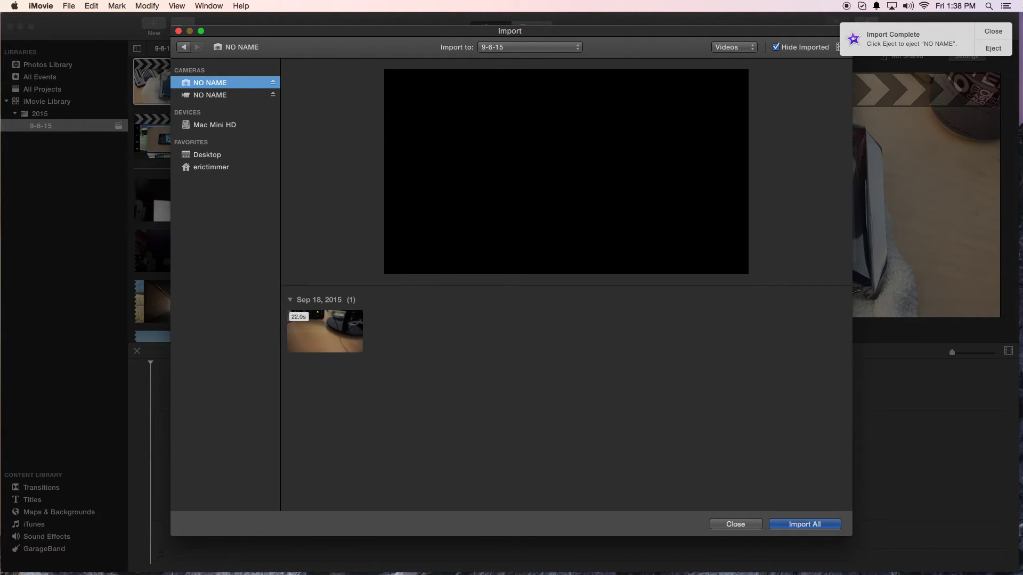
{"action": "left_click", "coordinate": [1000, 27]}
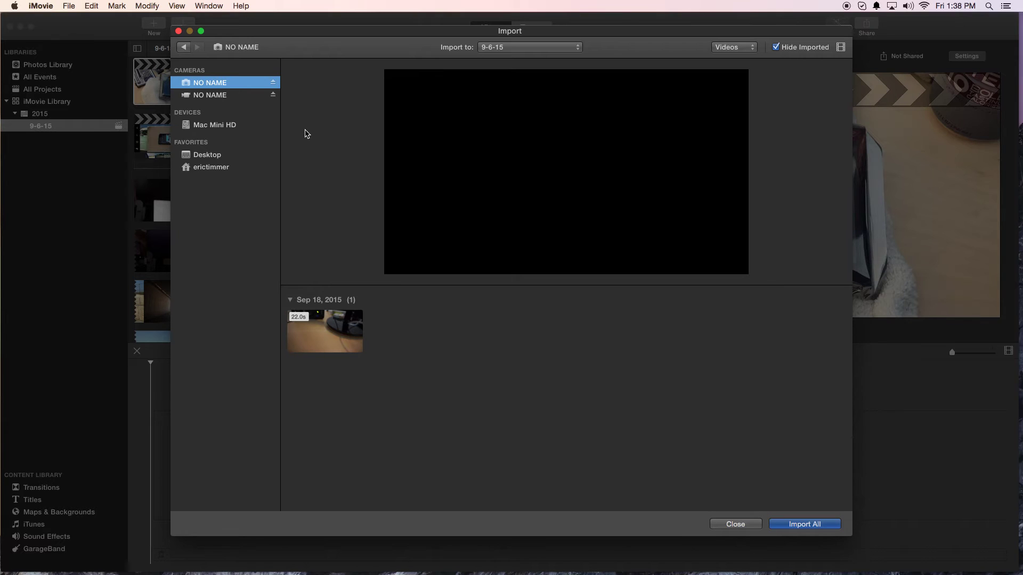
{"action": "left_click", "coordinate": [212, 96]}
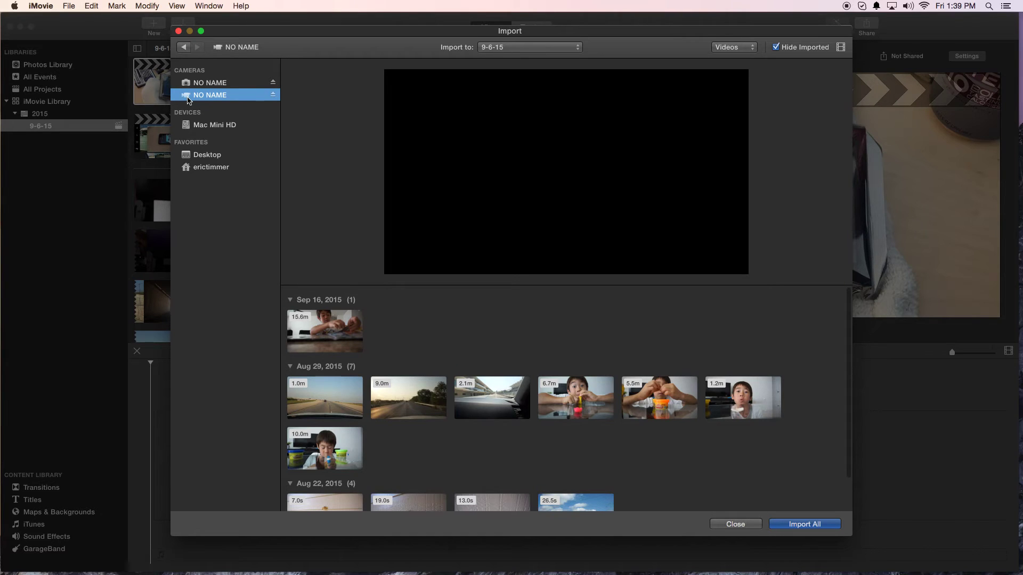
{"action": "left_click", "coordinate": [208, 82]}
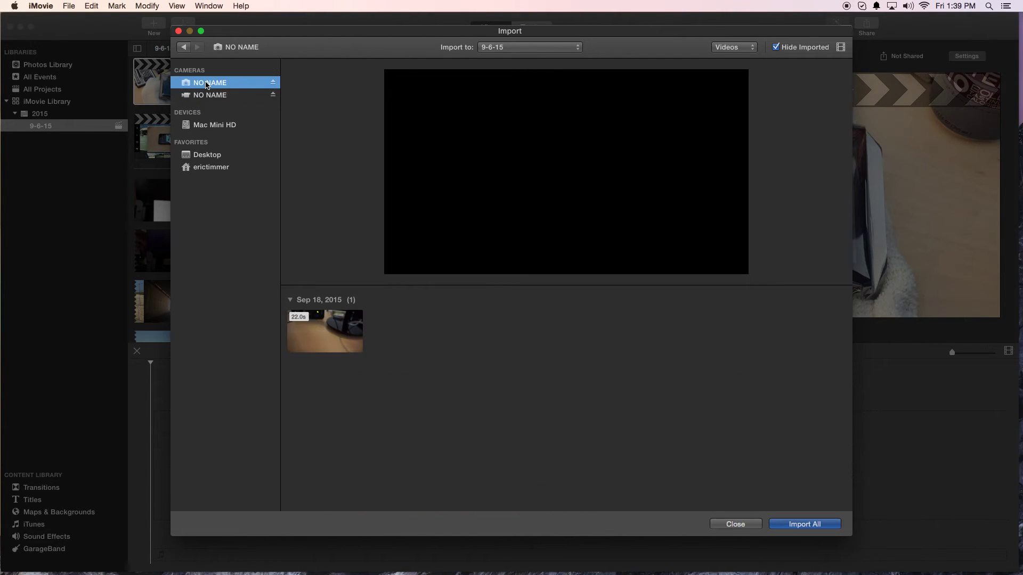
{"action": "left_click", "coordinate": [325, 342]}
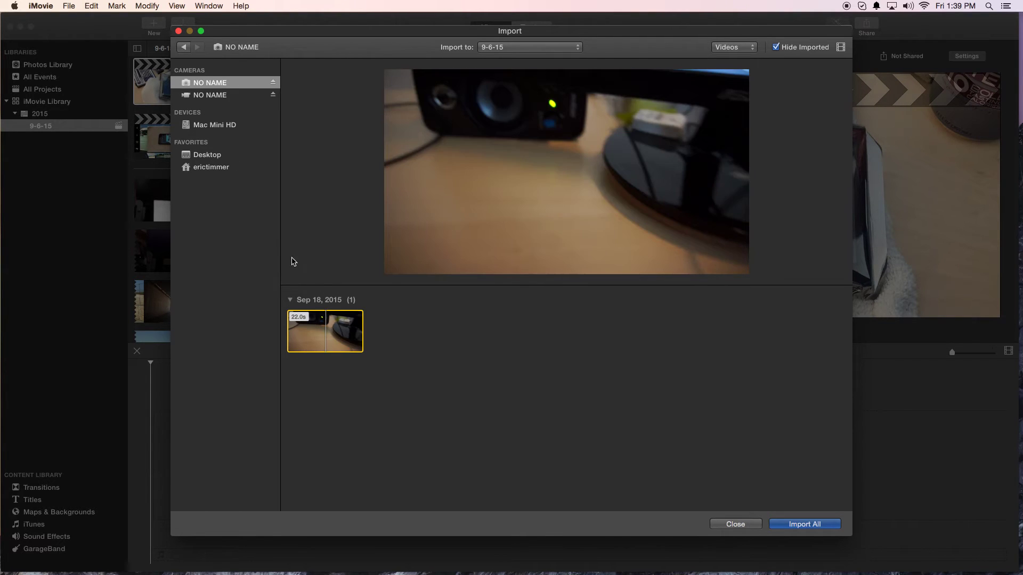
{"action": "left_click", "coordinate": [787, 525]}
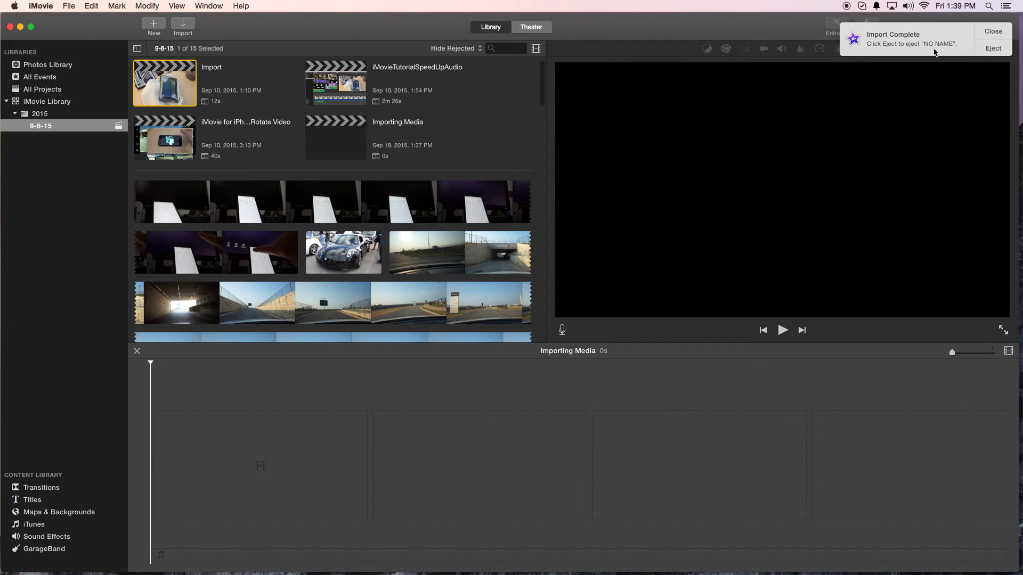
- Shrink the iMovie window and drag the airplane screenshot into the Importing Media timeline
{"action": "left_click", "coordinate": [992, 33]}
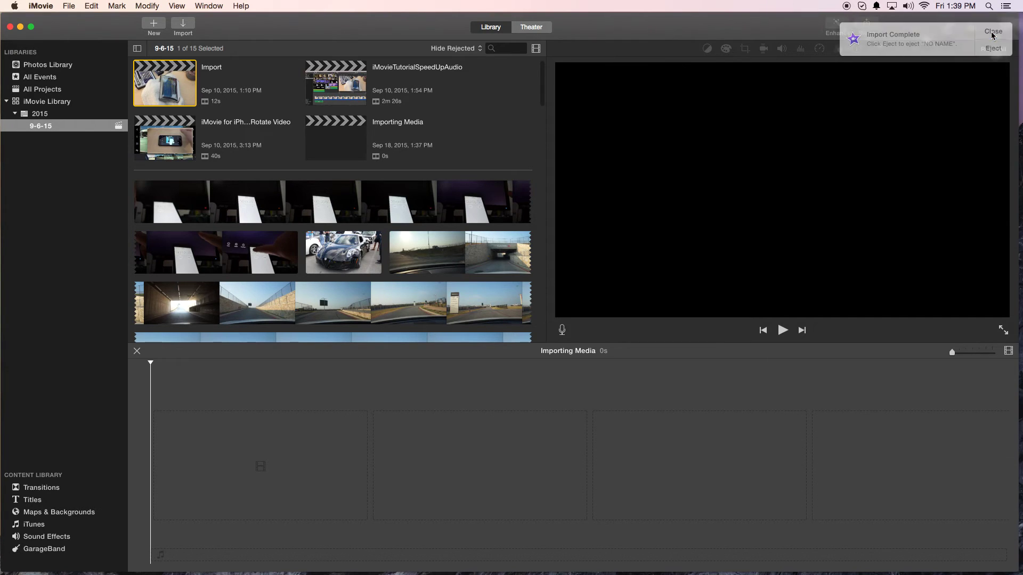
{"action": "mouse_move", "coordinate": [1015, 573]}
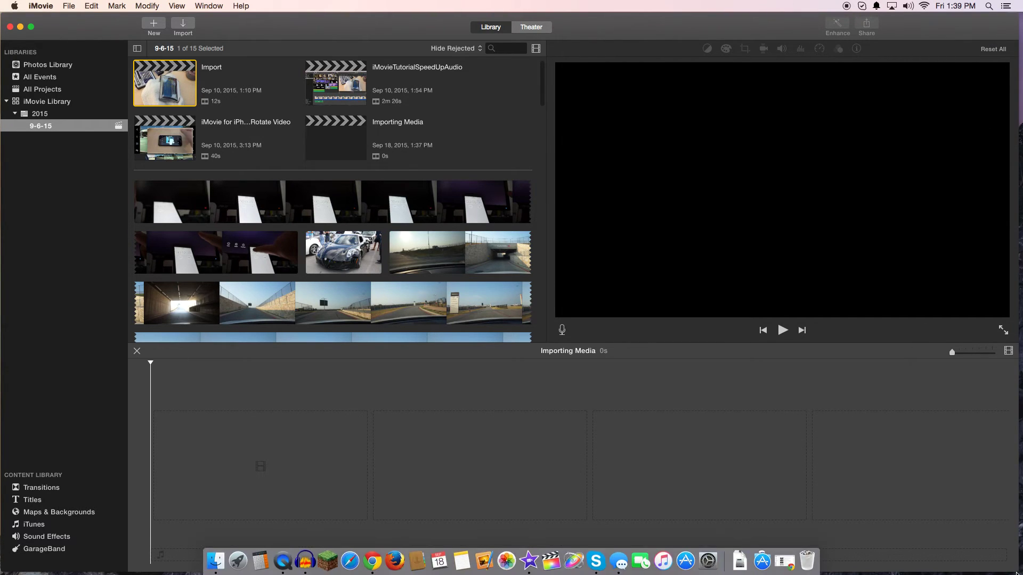
{"action": "left_click_drag", "start_coordinate": [1016, 572], "coordinate": [828, 470]}
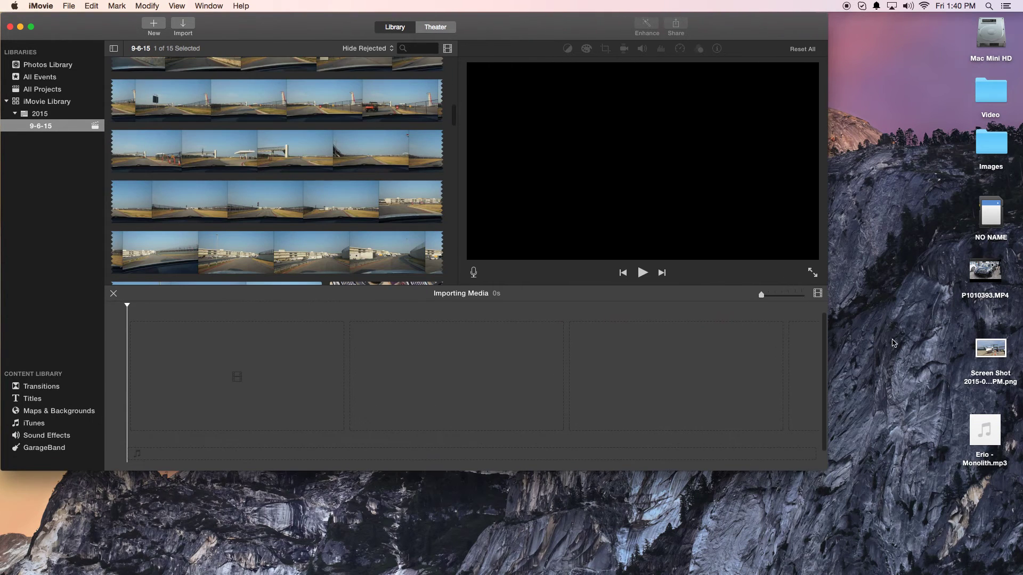
{"action": "left_click", "coordinate": [895, 330]}
{"action": "left_click_drag", "start_coordinate": [990, 349], "coordinate": [415, 390]}
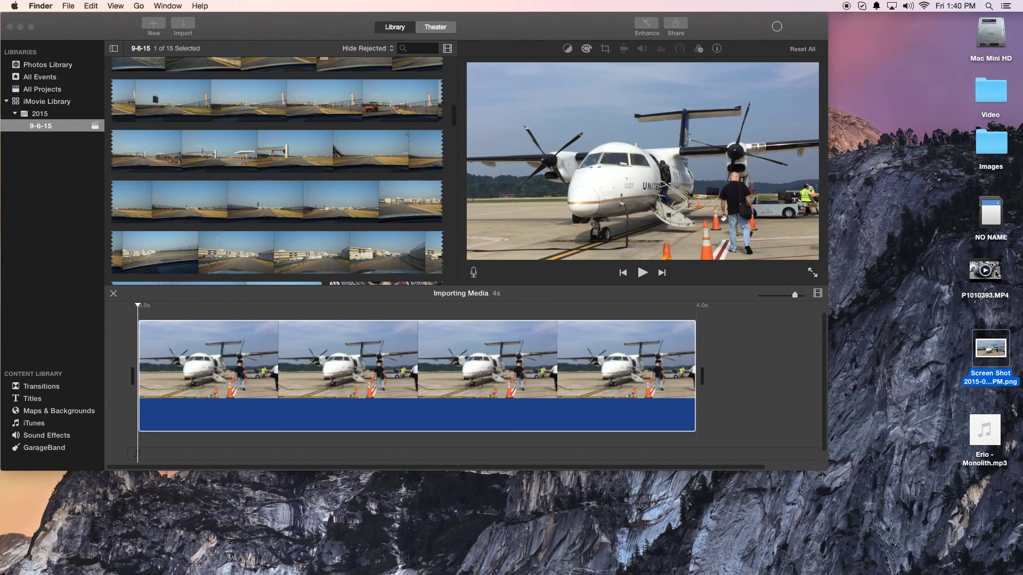
- Add P1010393.MP4 to the event library and place Erio - Monolith.mp3 under the photo
{"action": "left_click_drag", "start_coordinate": [994, 271], "coordinate": [354, 116]}
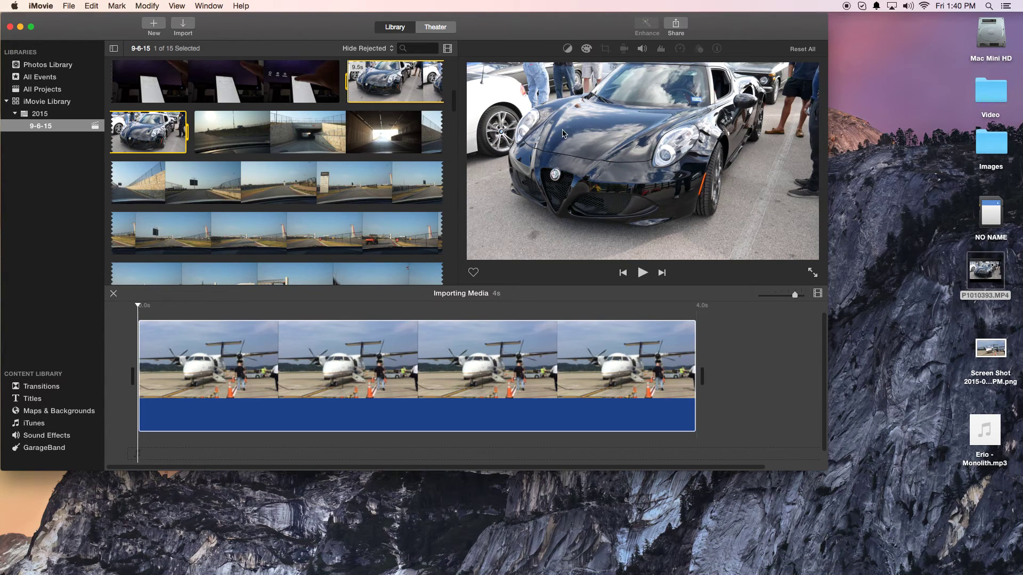
{"action": "left_click", "coordinate": [853, 86]}
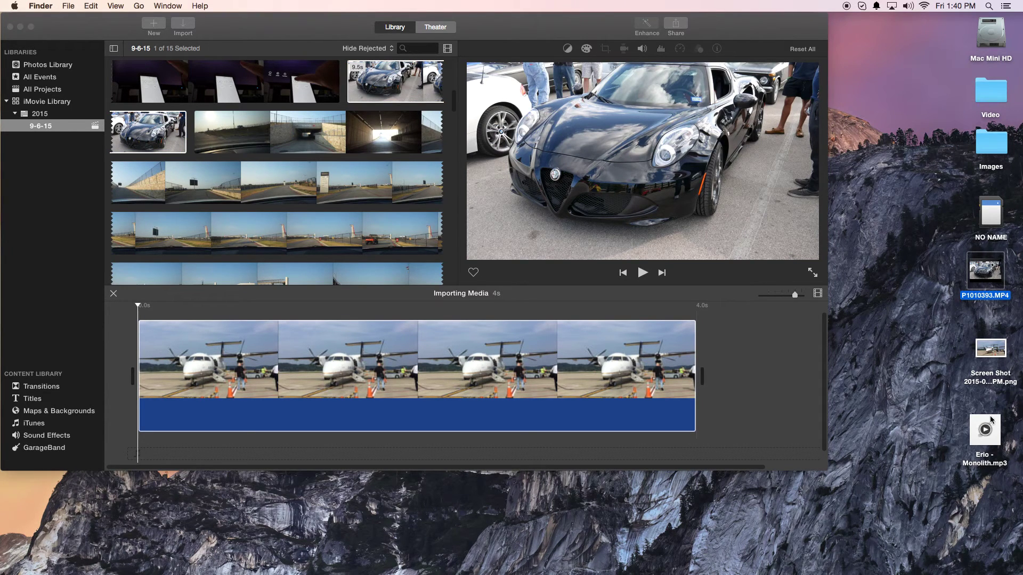
{"action": "left_click_drag", "start_coordinate": [989, 426], "coordinate": [142, 447]}
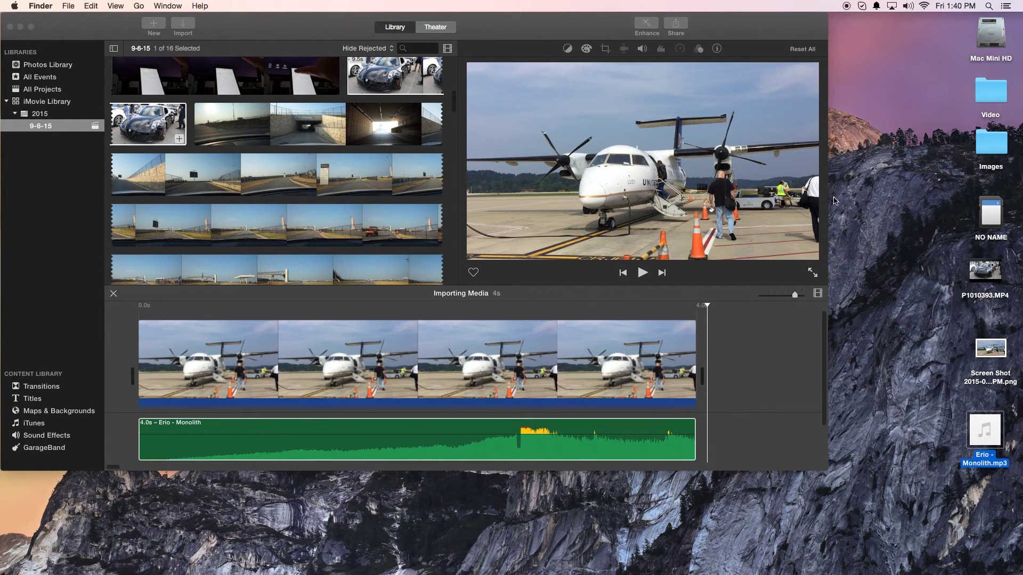
{"action": "left_click", "coordinate": [182, 23]}
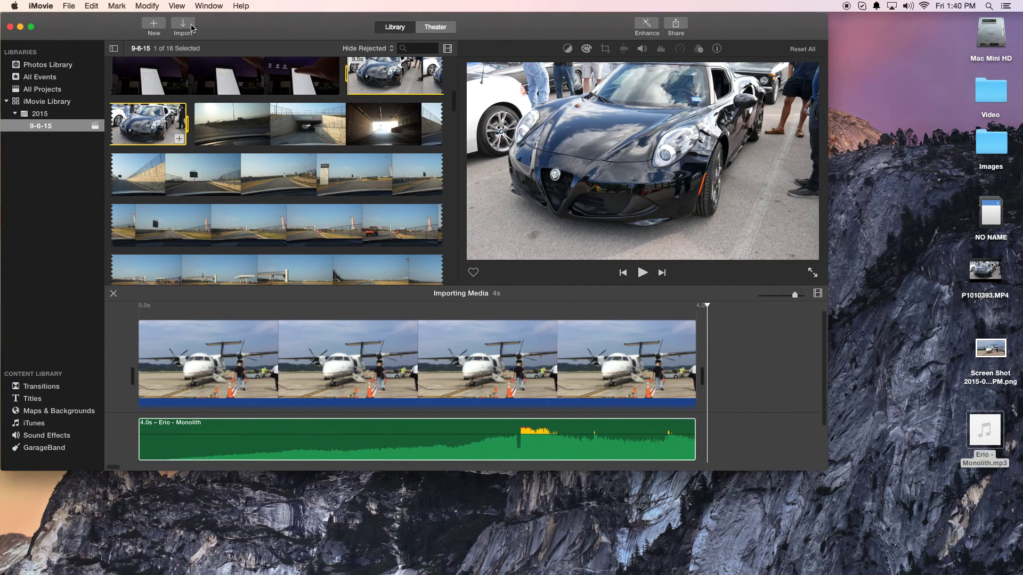
{"action": "left_click", "coordinate": [68, 7]}
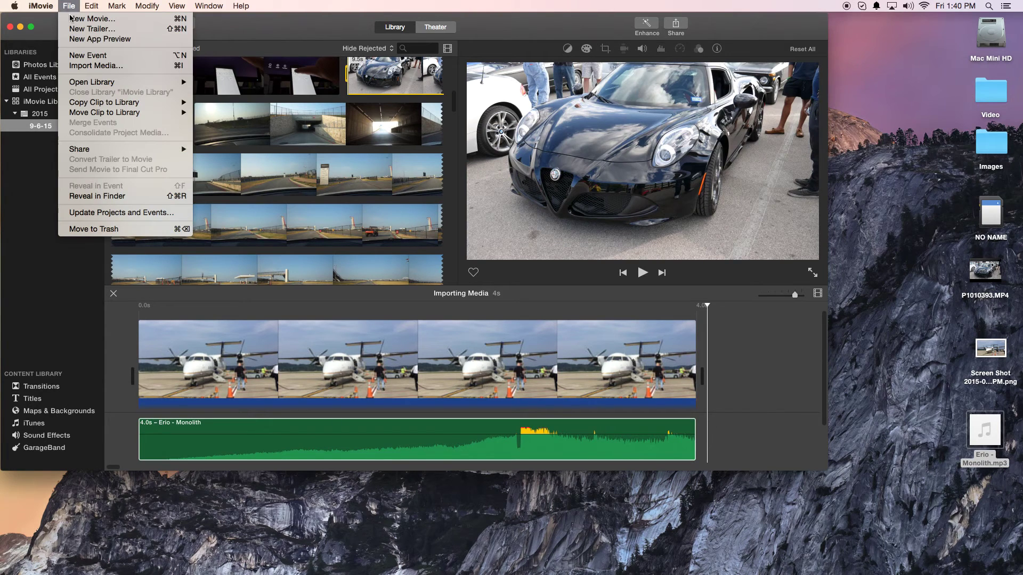
{"action": "left_click", "coordinate": [70, 8]}
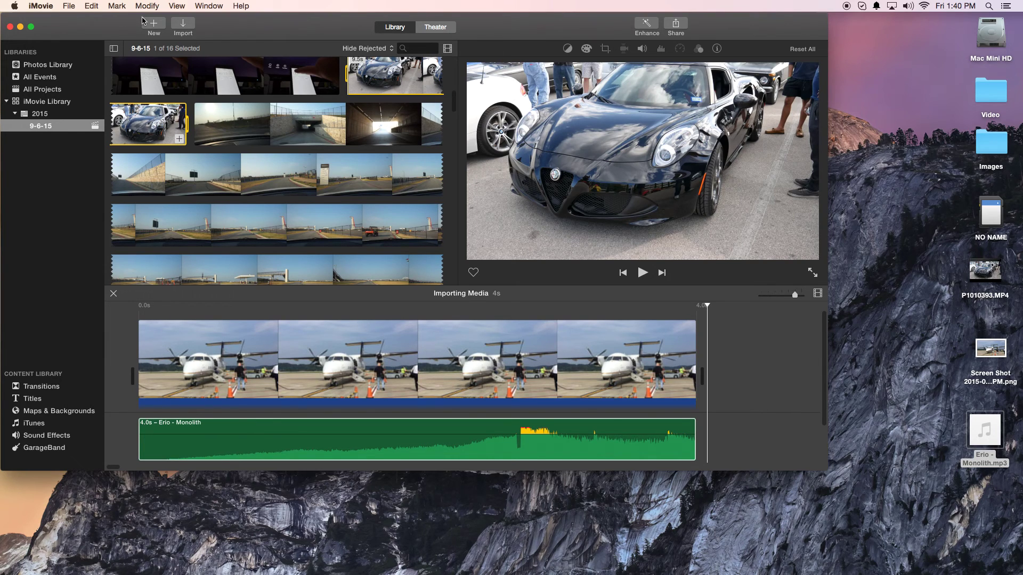
{"action": "left_click", "coordinate": [69, 8]}
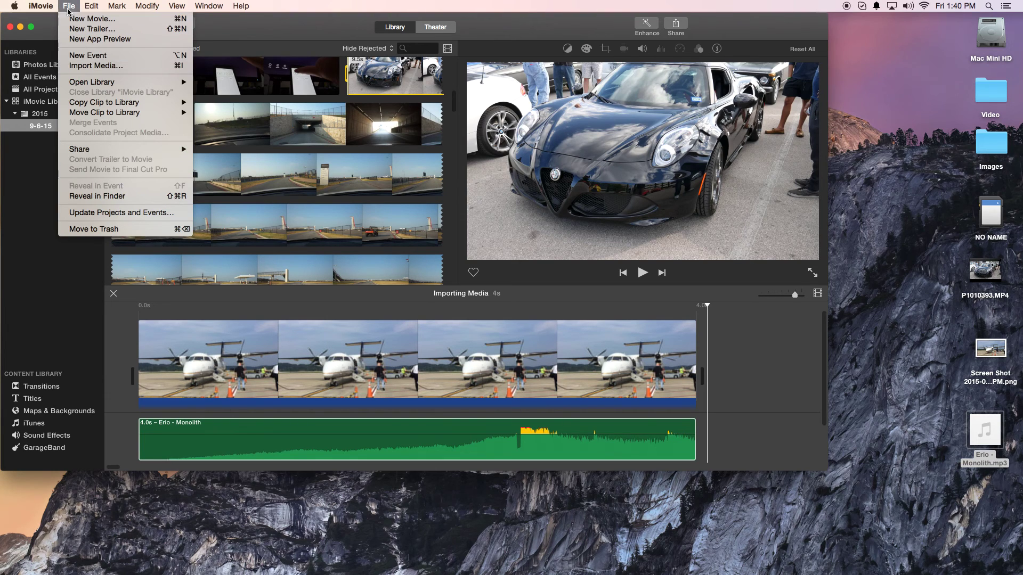
{"action": "left_click", "coordinate": [68, 5]}
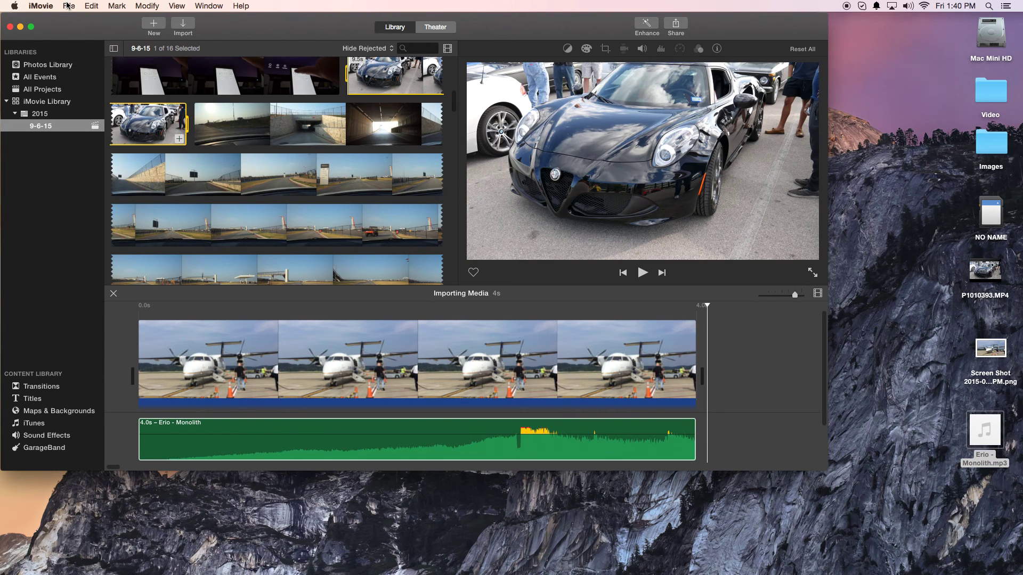